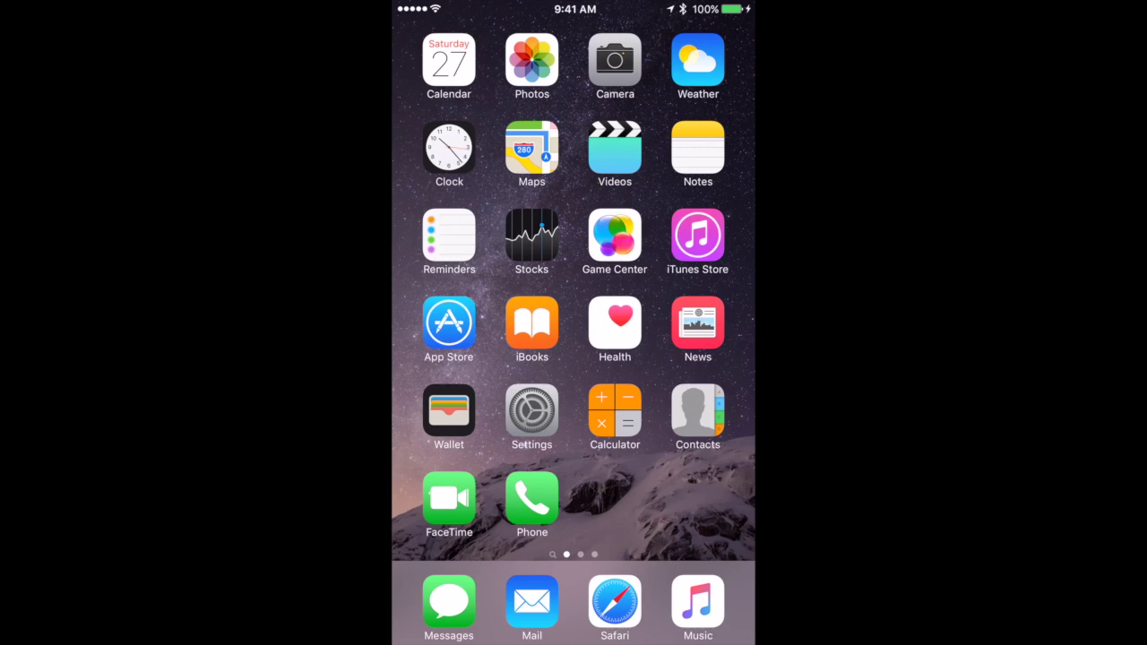
# Open the Sounds page in Settings and scroll through its vibrate, volume and alert tone settings.
pyautogui.click(531, 411)
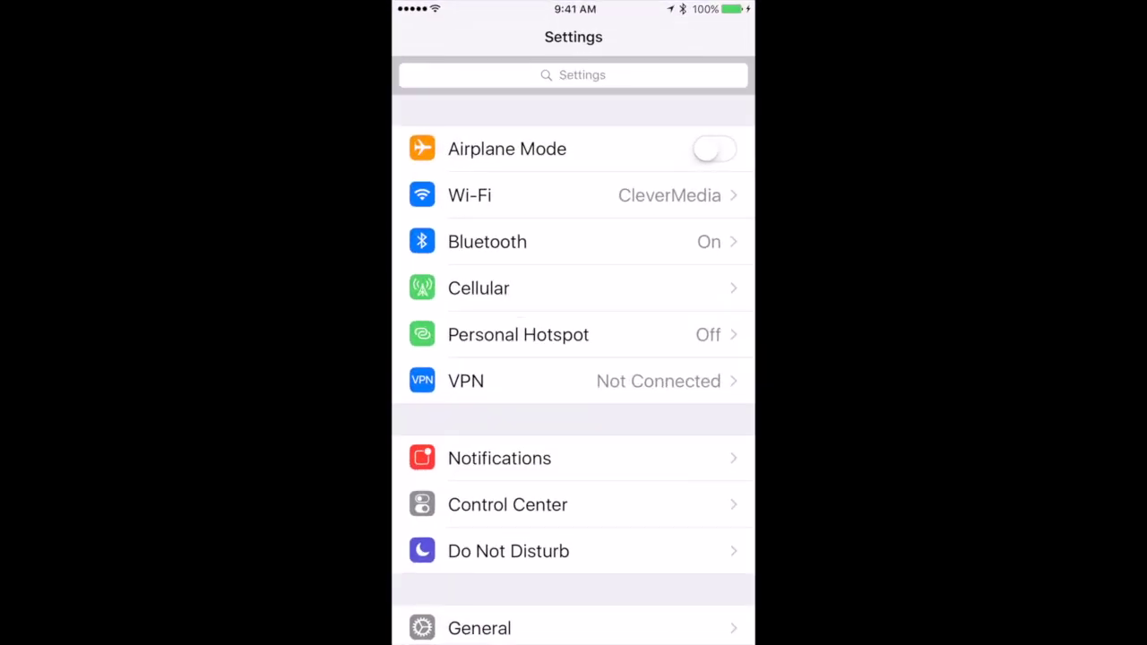
pyautogui.scroll(-5, 574, 358)
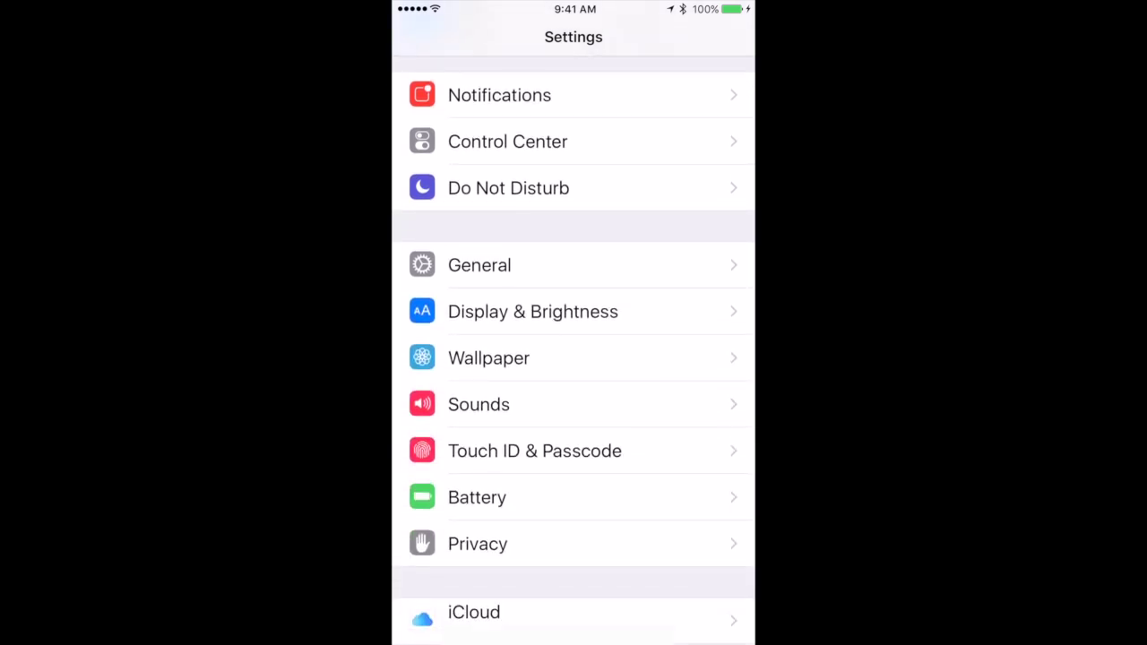
pyautogui.click(479, 404)
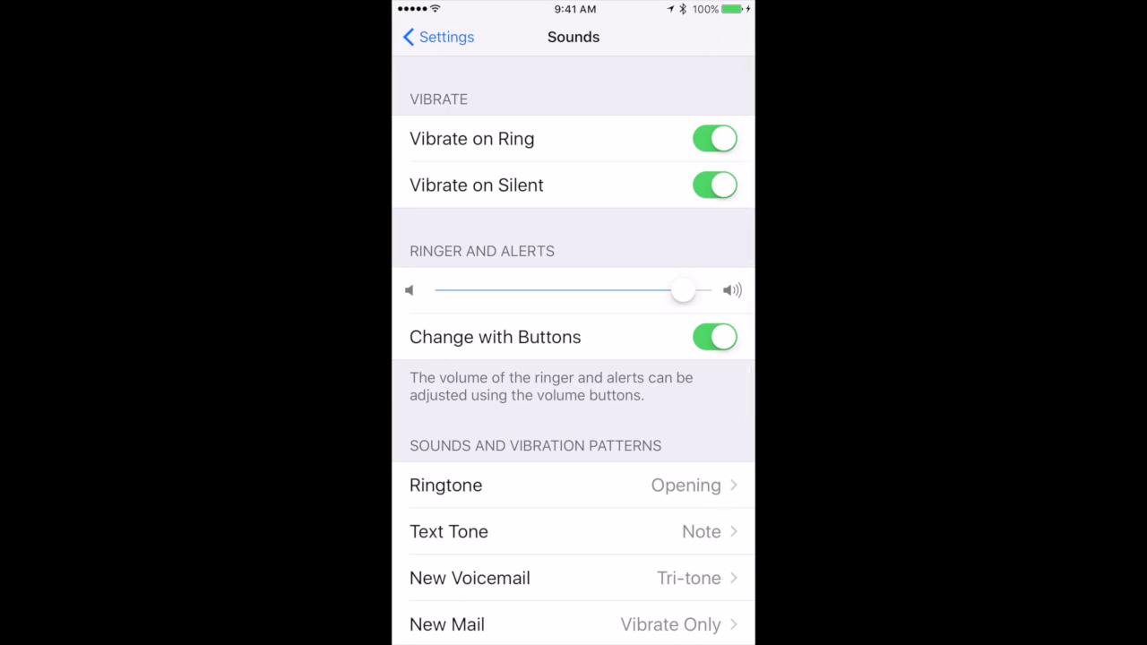
pyautogui.scroll(-3, 574, 358)
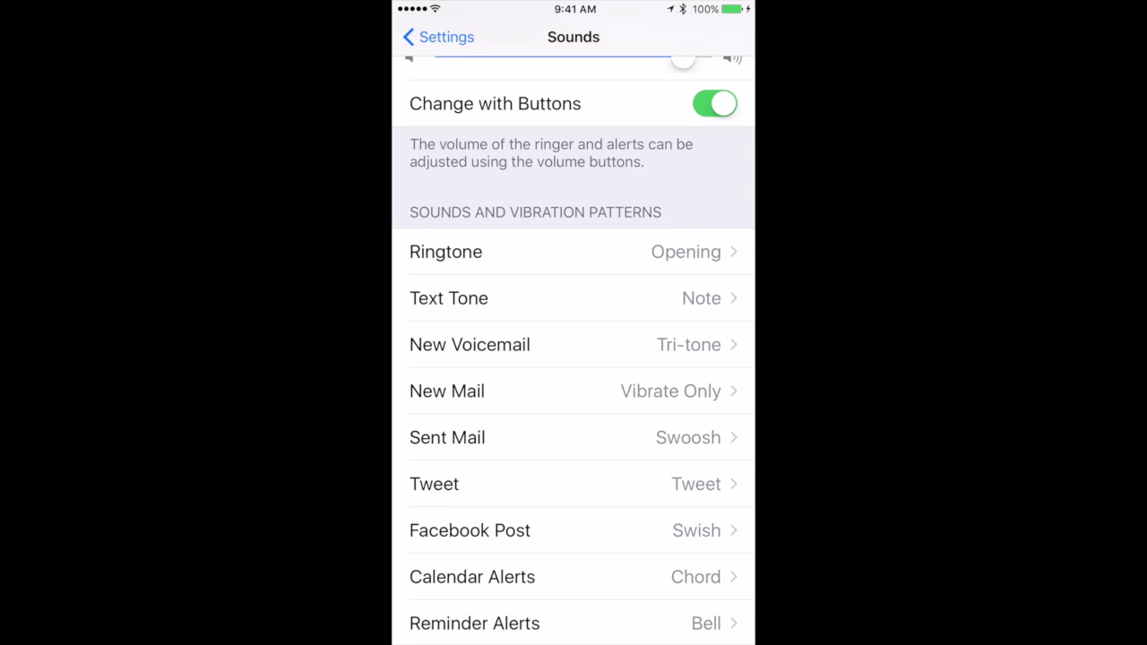
pyautogui.scroll(3, 573, 359)
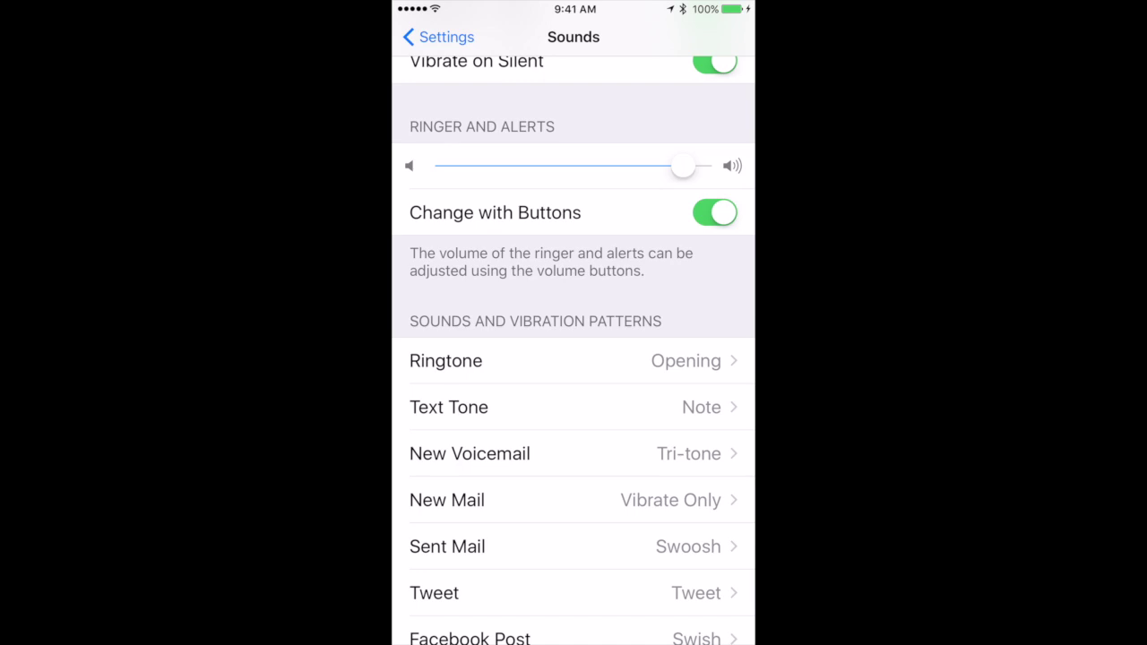
# Scroll through the full ringtone list, leaving Opening as default, then return to Sounds.
pyautogui.click(574, 361)
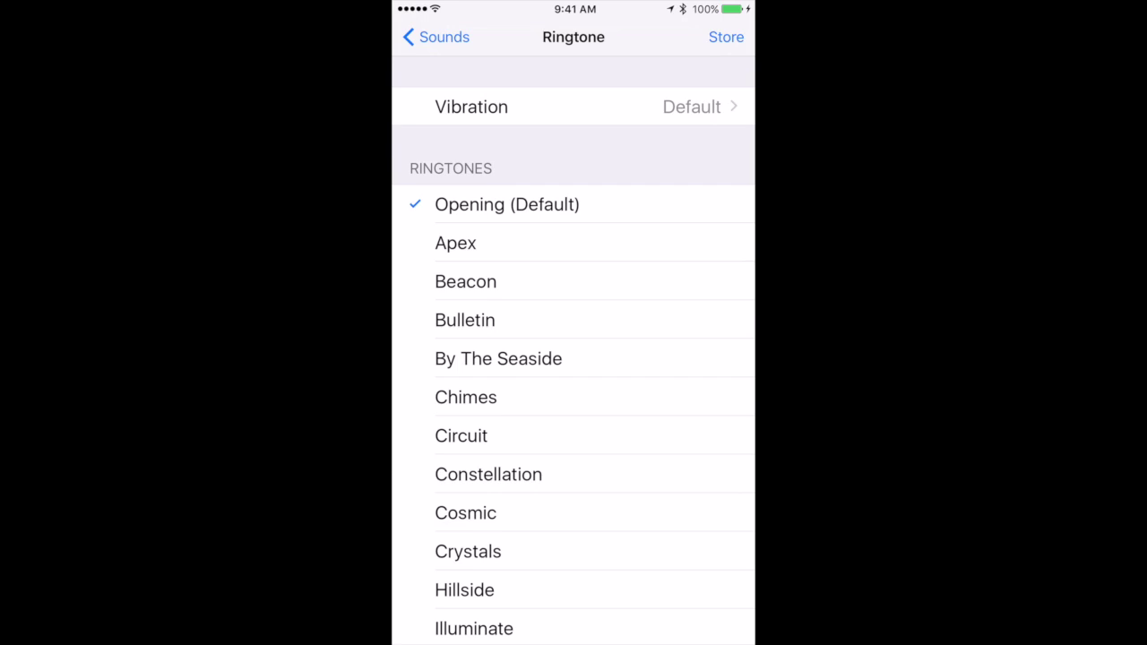
pyautogui.scroll(-5, 573, 358)
pyautogui.scroll(-5, 573, 358)
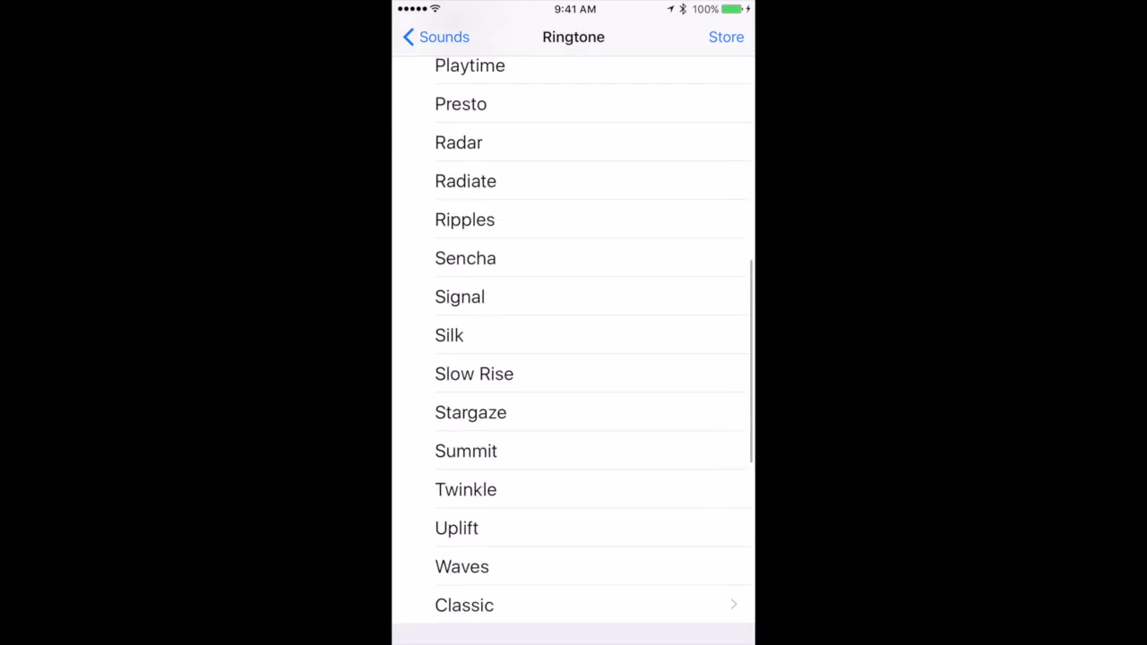
pyautogui.scroll(-1, 574, 358)
pyautogui.scroll(-5, 573, 359)
pyautogui.scroll(-4, 573, 359)
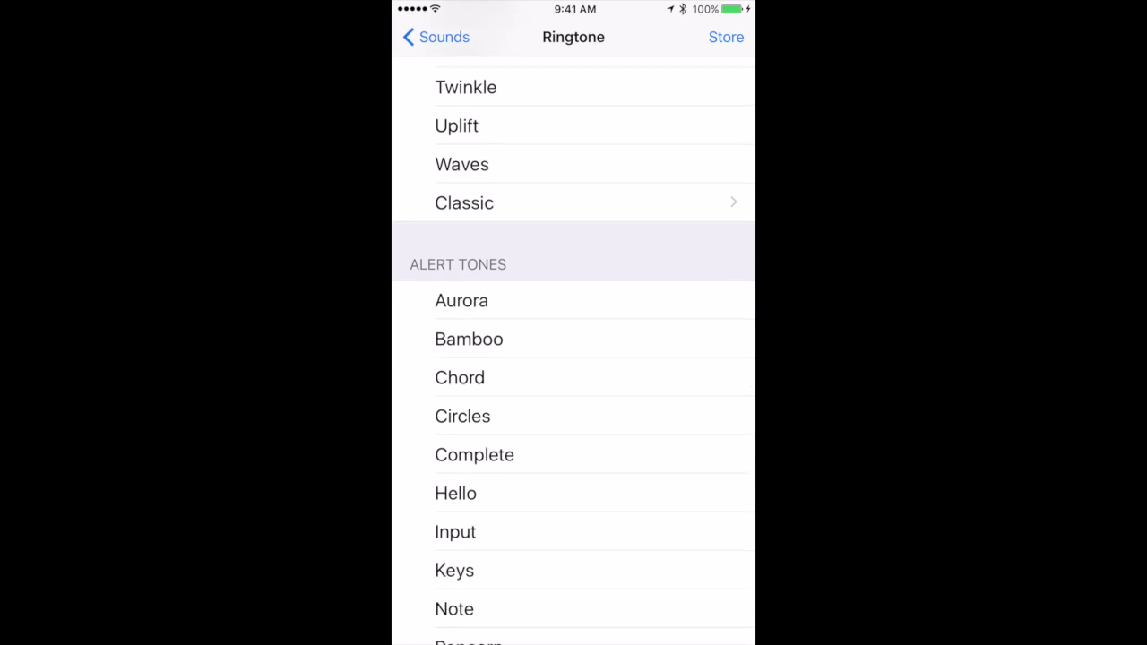
pyautogui.scroll(-3, 574, 359)
pyautogui.scroll(2, 574, 359)
pyautogui.scroll(6, 573, 358)
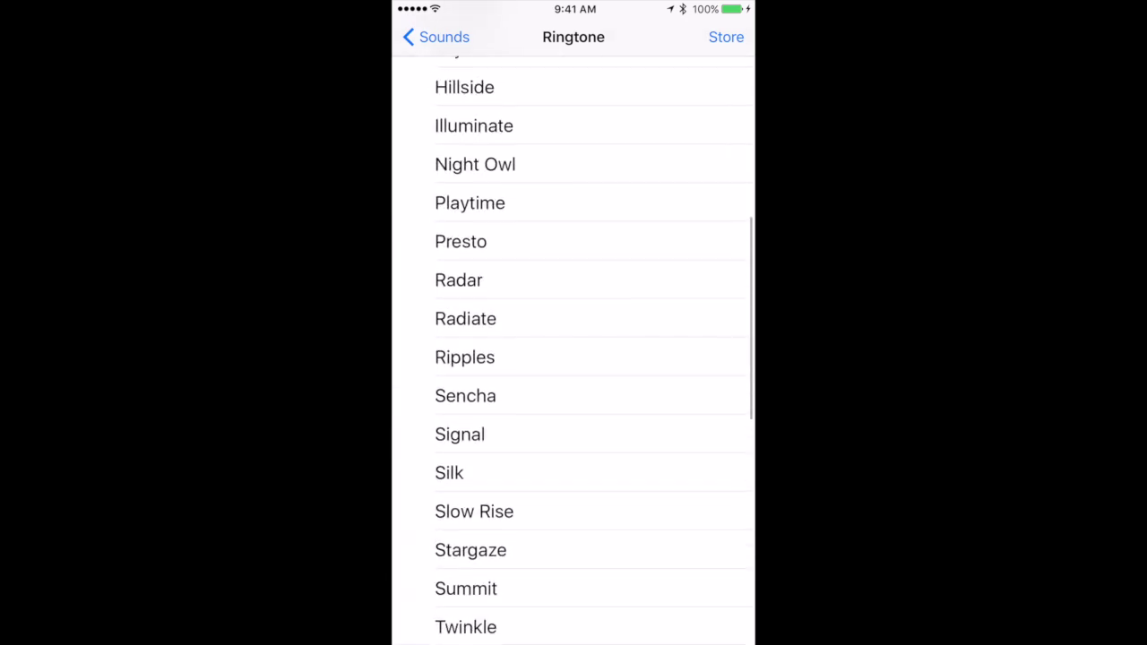
pyautogui.scroll(10, 573, 359)
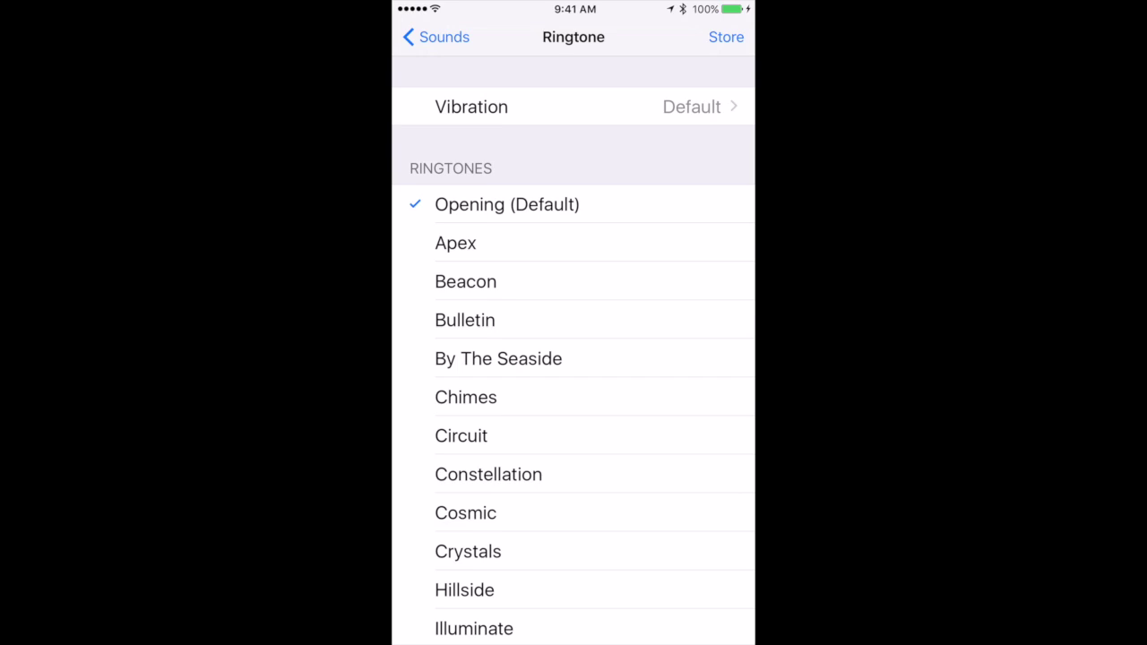
pyautogui.click(436, 37)
# Browse the Text Tone list without changing it, keeping Note as the default.
pyautogui.click(484, 407)
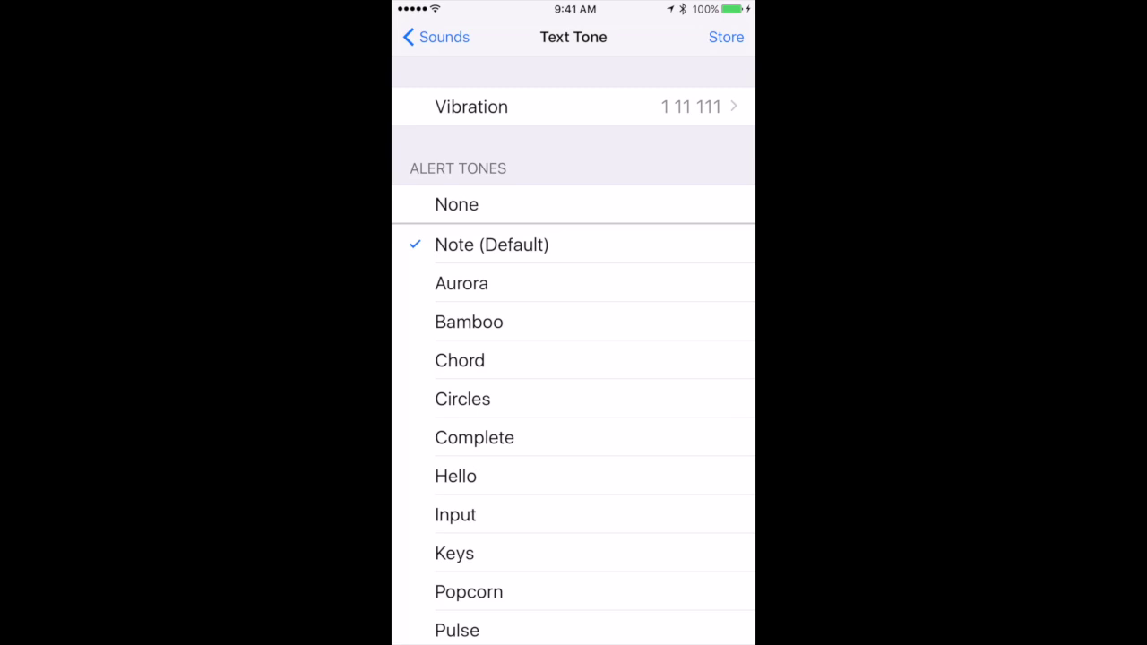
pyautogui.scroll(-10, 573, 403)
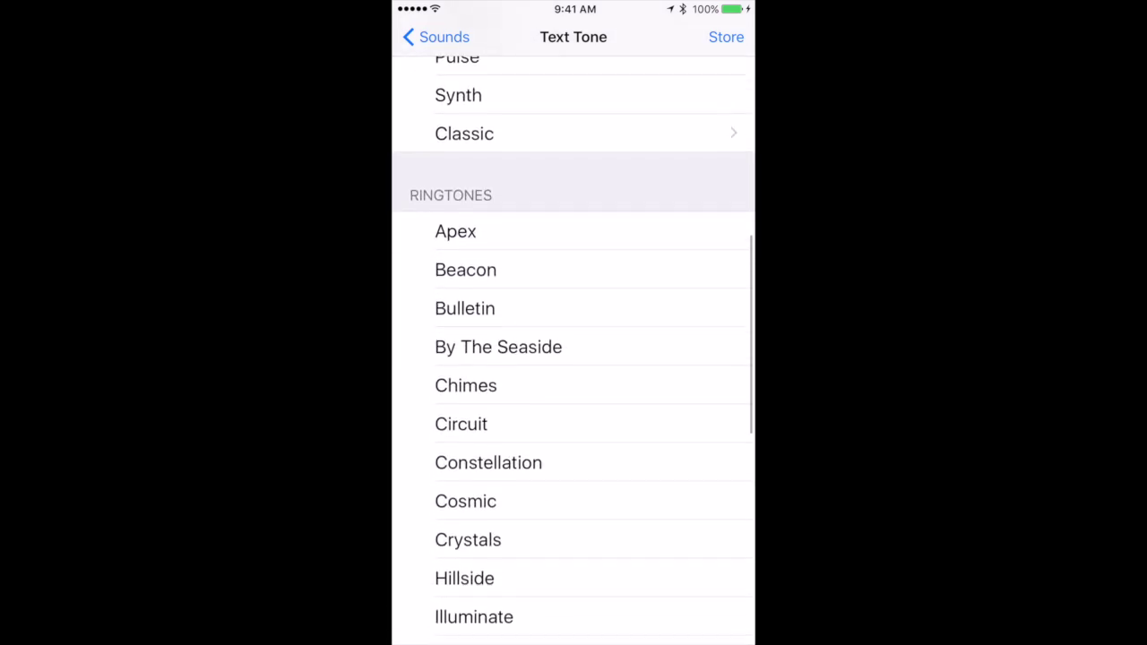
pyautogui.scroll(-1, 573, 359)
pyautogui.scroll(-6, 573, 359)
pyautogui.scroll(-3, 573, 359)
pyautogui.scroll(-6, 573, 358)
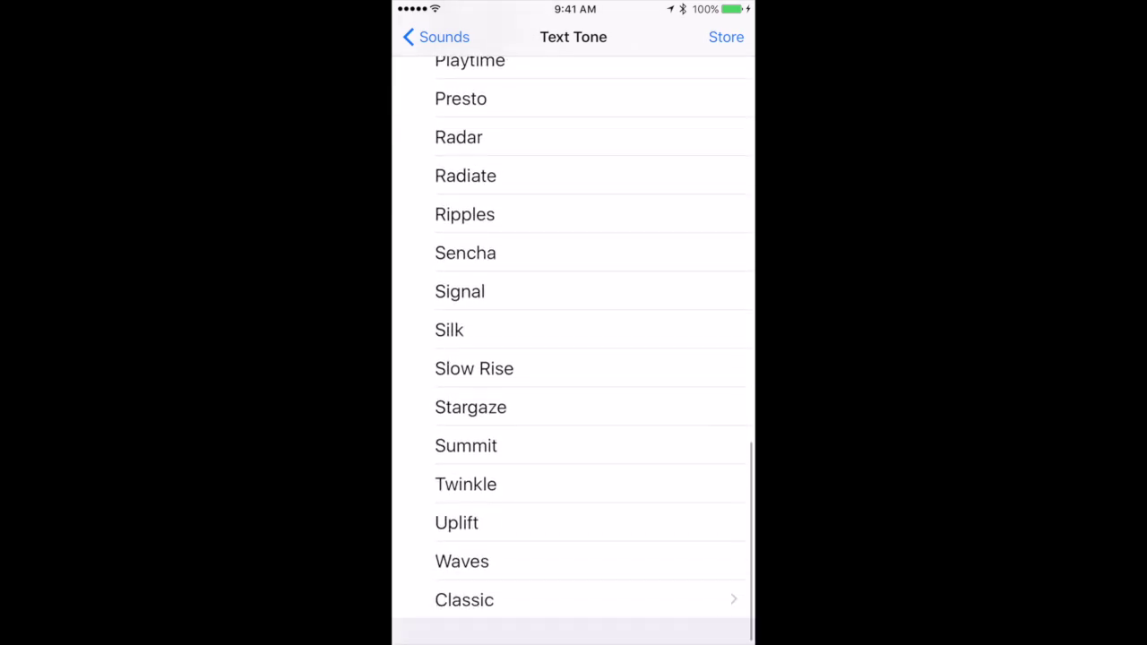
pyautogui.scroll(5, 573, 359)
pyautogui.scroll(15, 574, 358)
pyautogui.scroll(5, 574, 358)
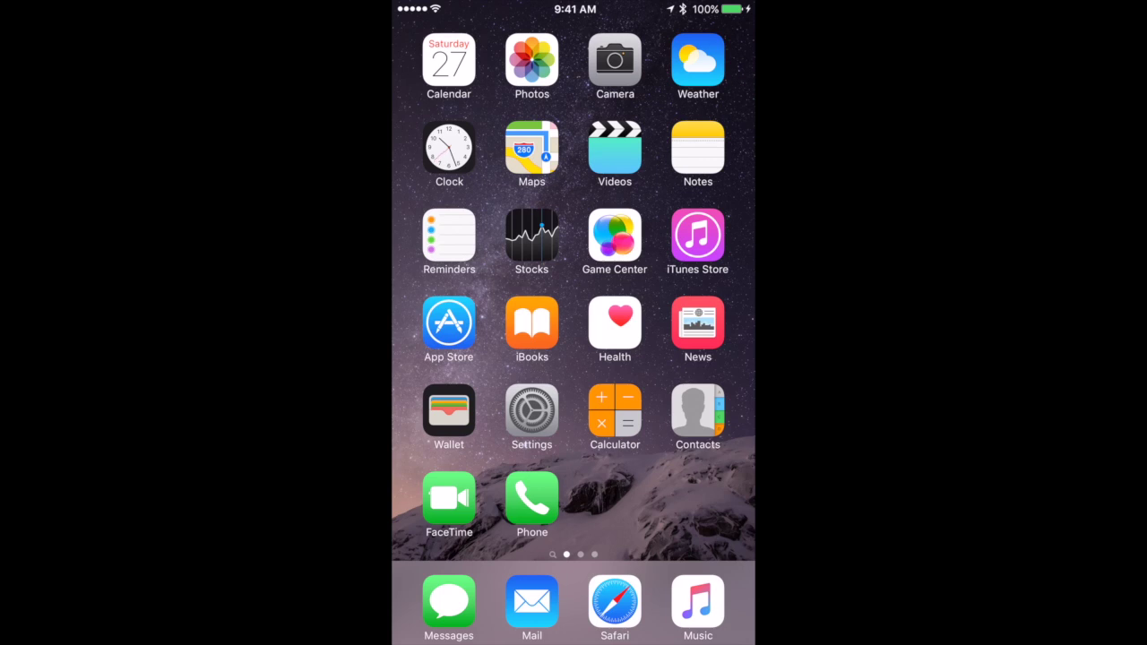
# Launch Contacts from the home screen to show John Smith's card.
pyautogui.click(697, 411)
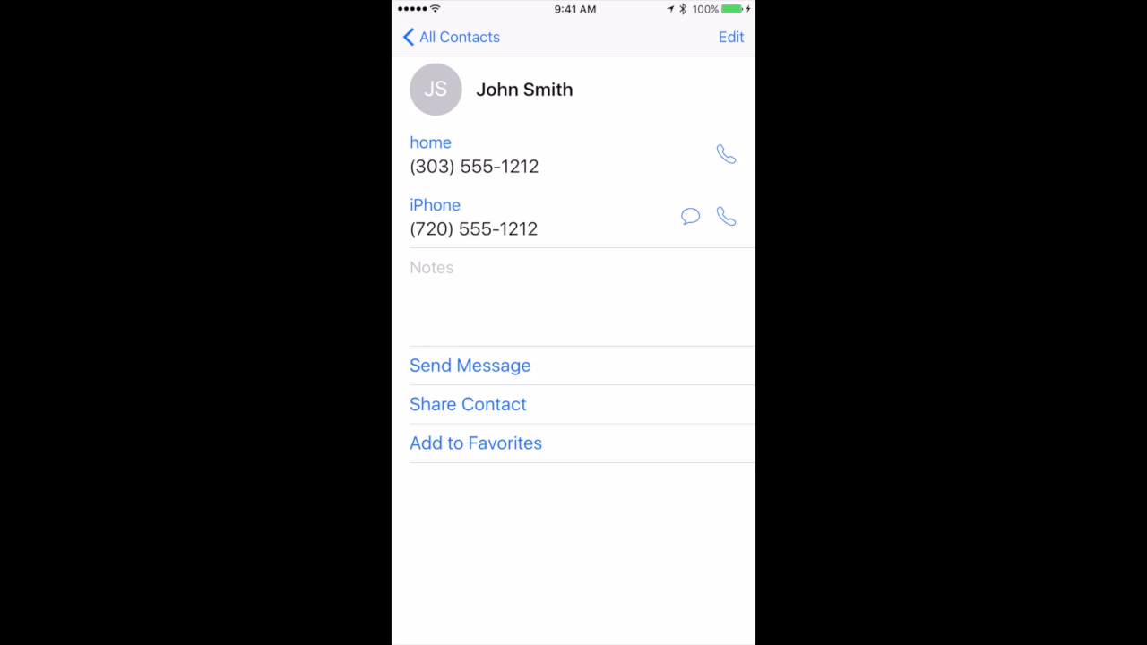
# Put John Smith's contact in edit mode and open his Ringtone list.
pyautogui.click(731, 37)
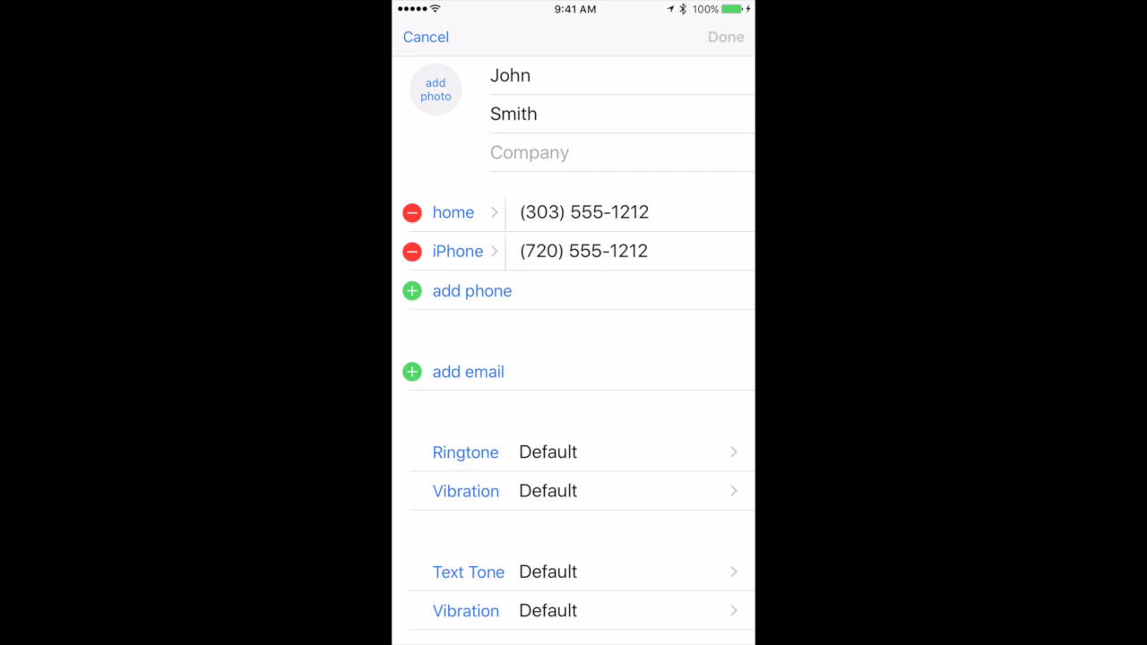
pyautogui.click(548, 452)
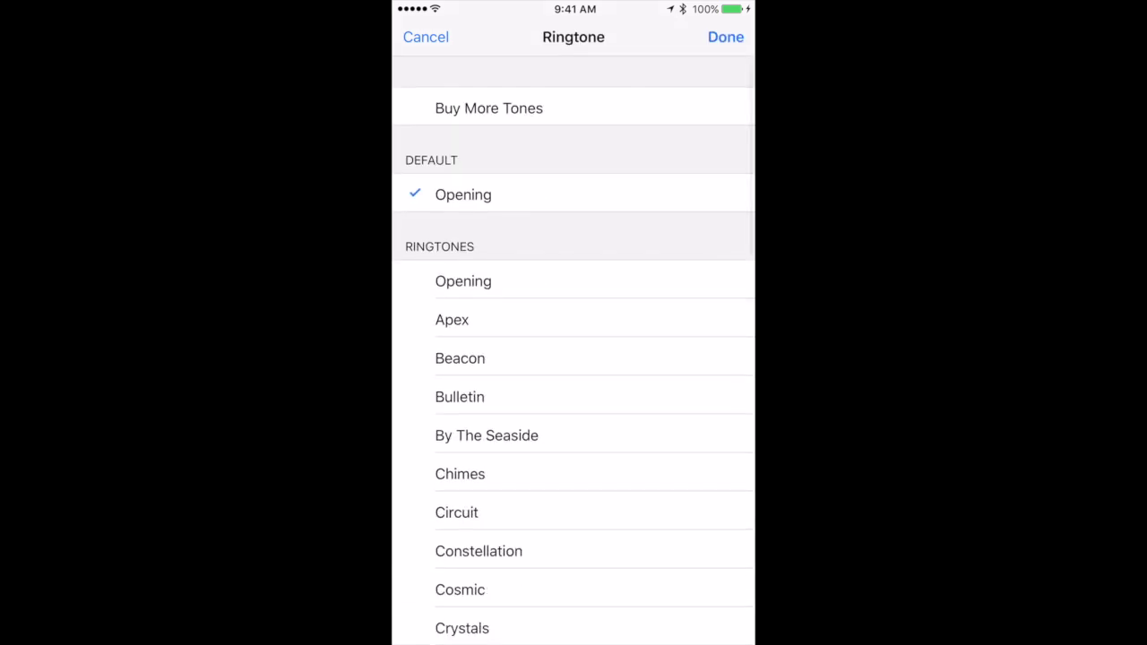
# Scroll down through John Smith's ringtone list without changing his ringtone.
pyautogui.scroll(-3, 574, 358)
pyautogui.scroll(-3, 574, 359)
pyautogui.scroll(-2, 573, 358)
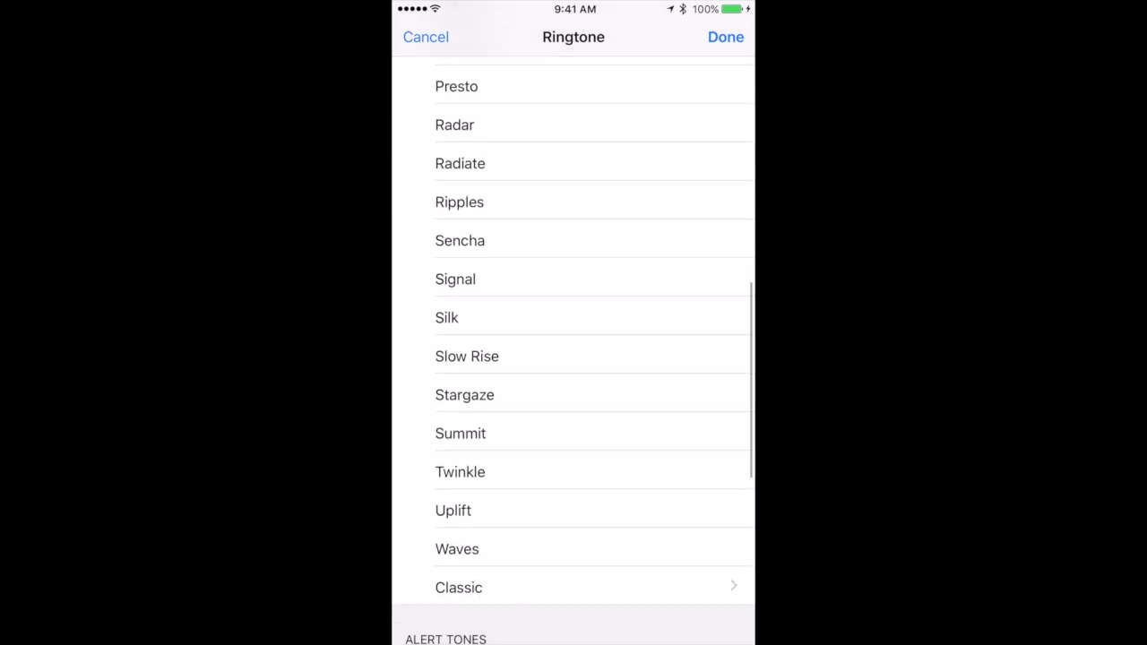
pyautogui.scroll(-3, 574, 359)
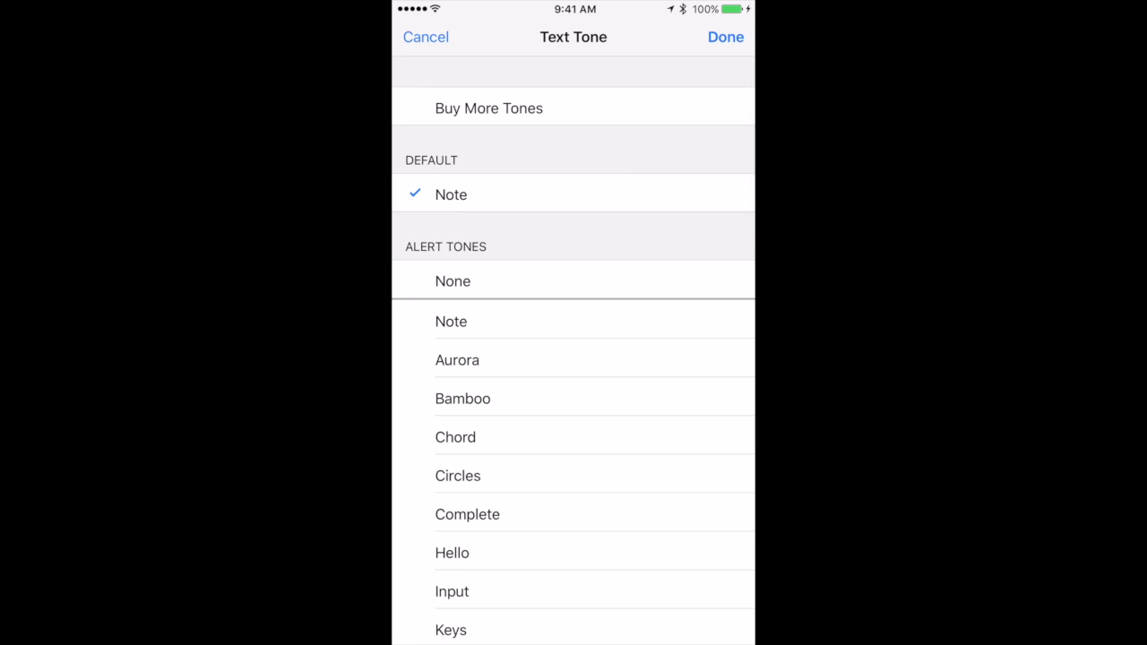
# Pick Chord as John Smith's text tone, confirm with Done, and open the vibration list.
pyautogui.click(455, 436)
pyautogui.click(725, 36)
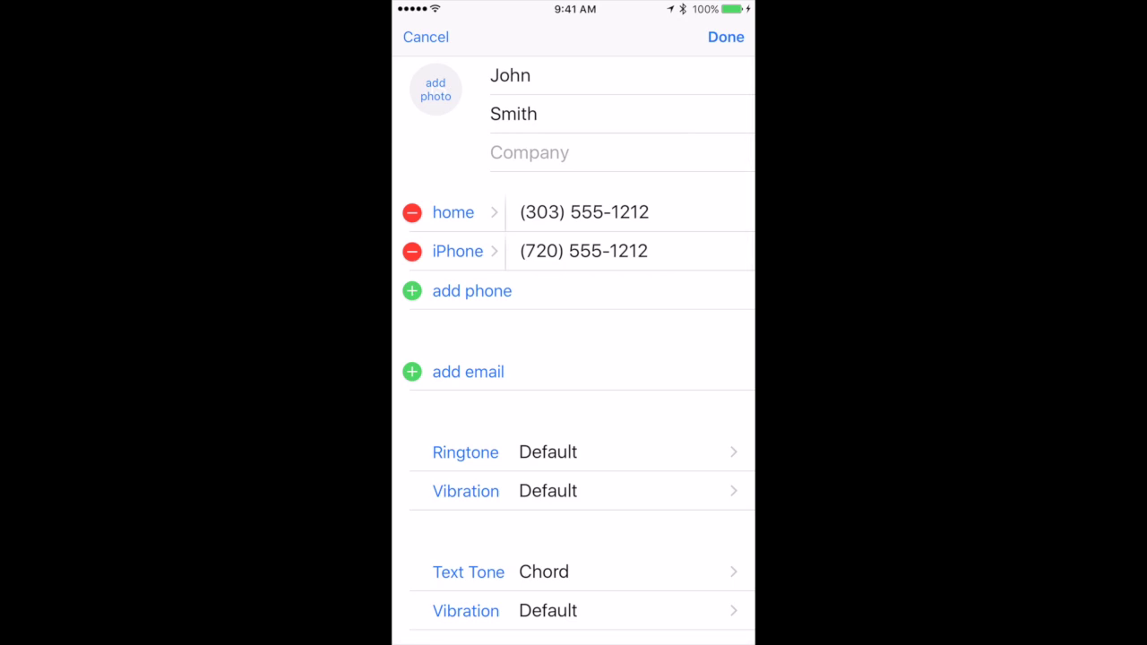
pyautogui.click(466, 610)
pyautogui.click(466, 491)
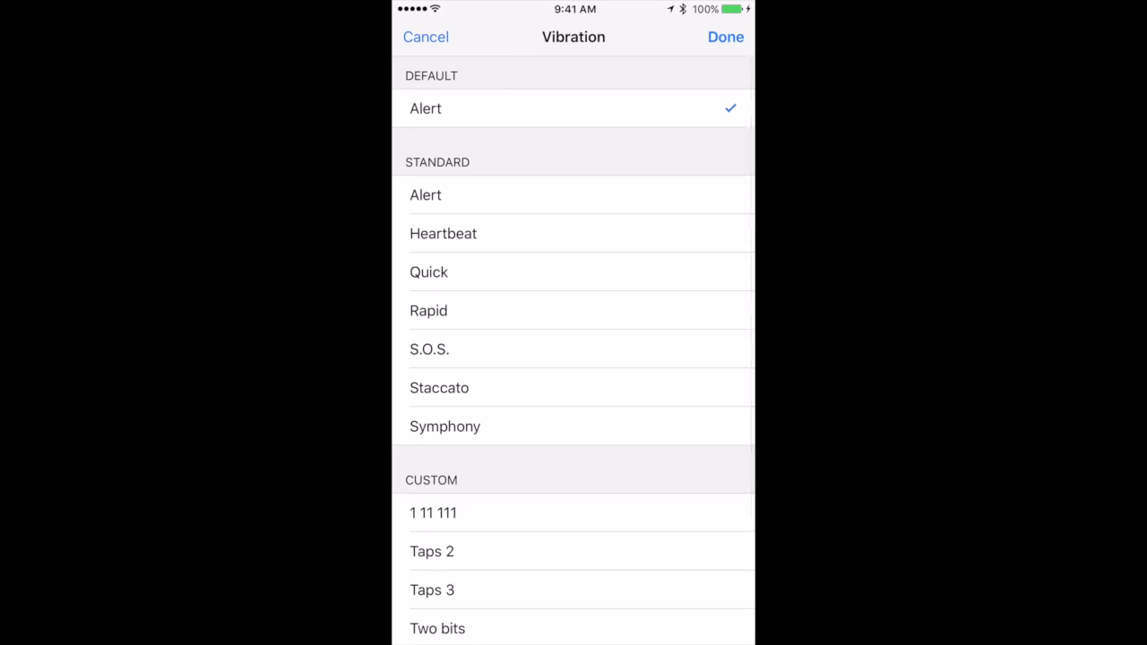
# Scroll the vibration list down to the Custom patterns and the None option.
pyautogui.scroll(-3, 573, 359)
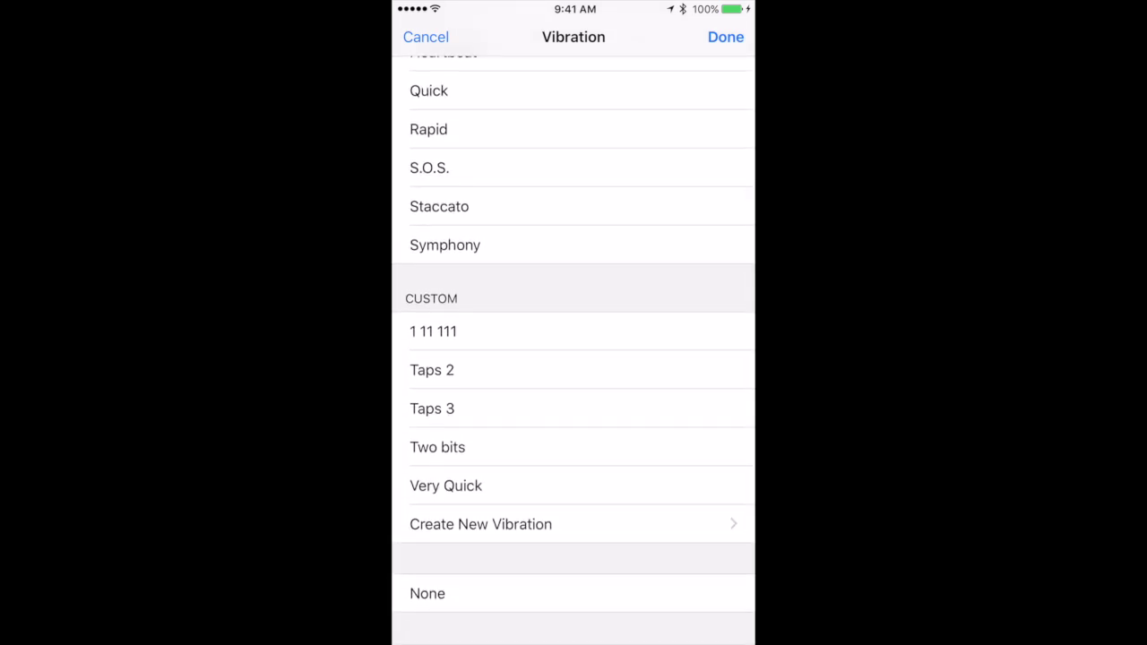
# Choose Create New Vibration to open a blank pattern-recording screen.
pyautogui.click(480, 524)
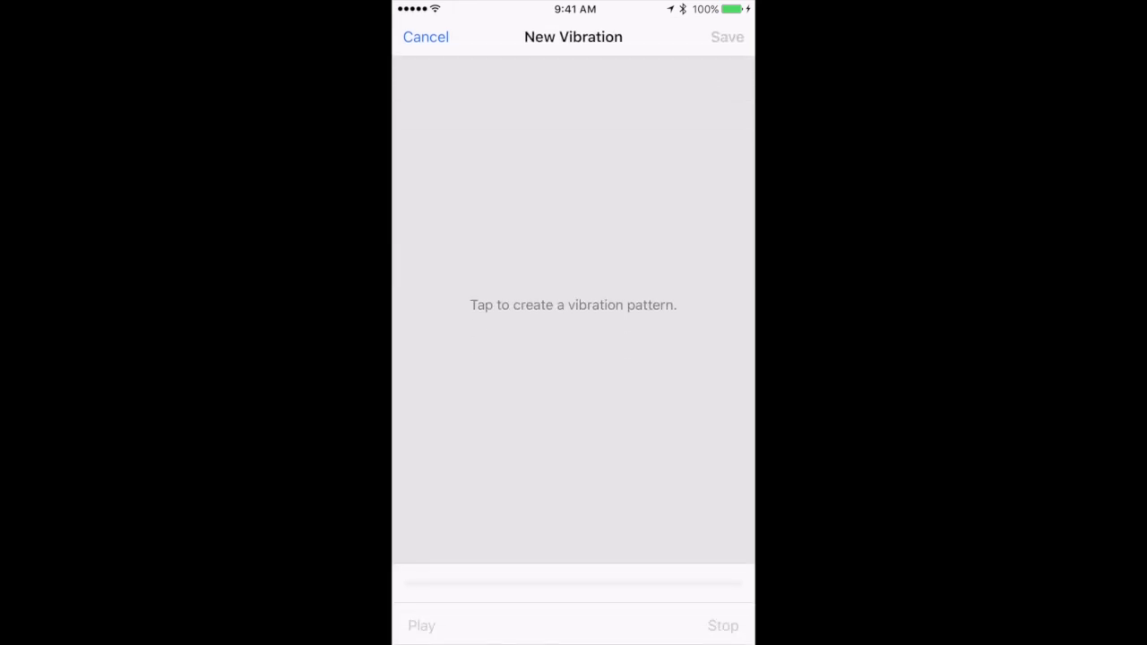